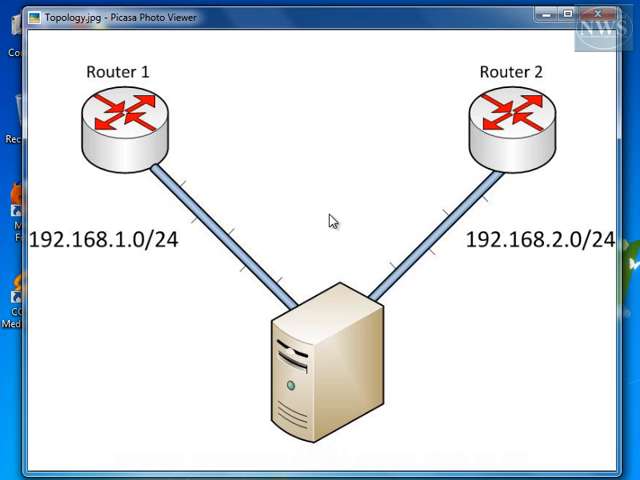
Launch VirtualBox from the desktop and dismiss the new version notice.
click(538, 20)
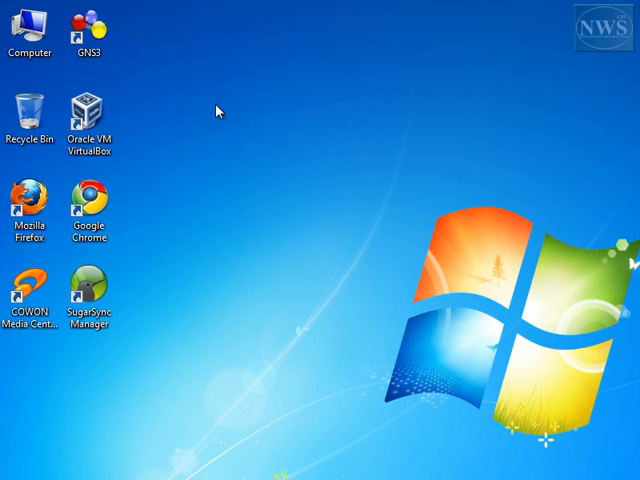
double_click(90, 115)
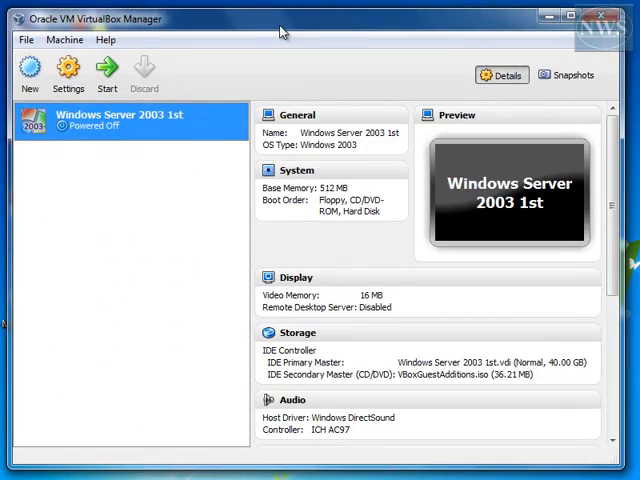
drag(283, 31, 288, 36)
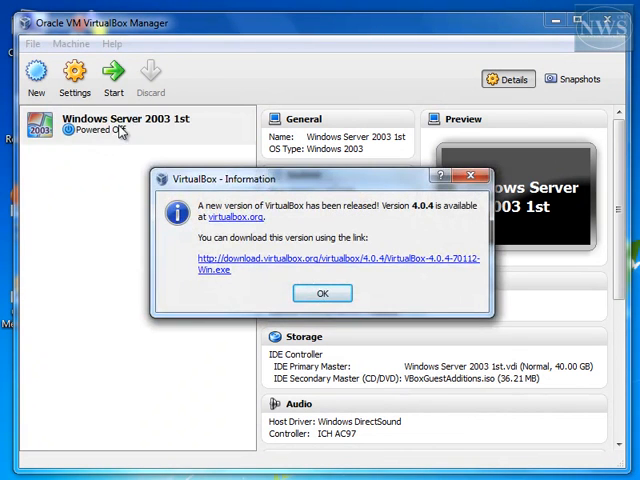
click(321, 292)
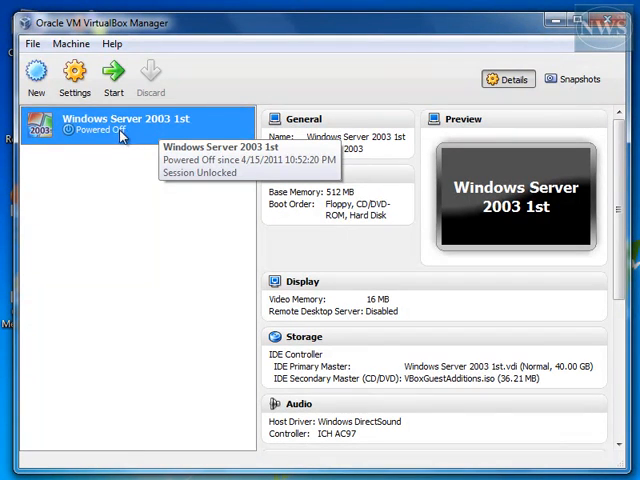
In File > Preferences, show the Network page and select the existing host-only adapter.
click(32, 44)
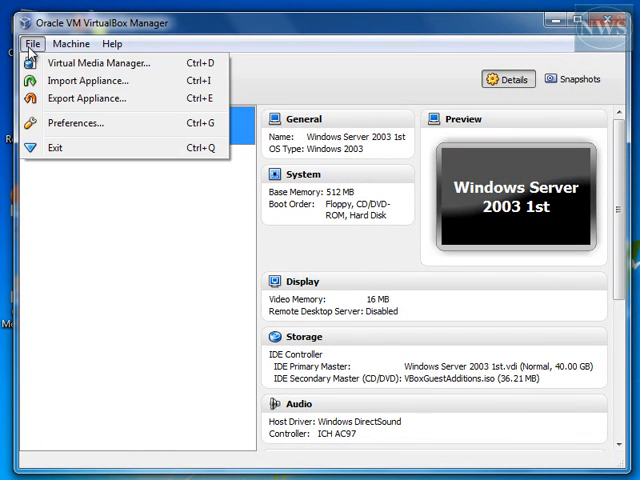
click(75, 123)
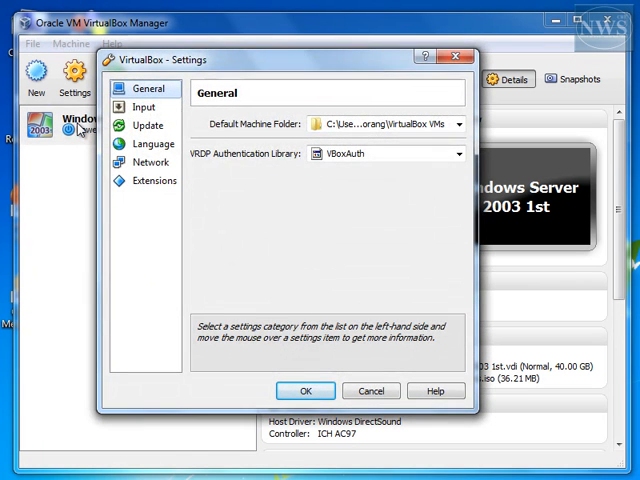
click(150, 162)
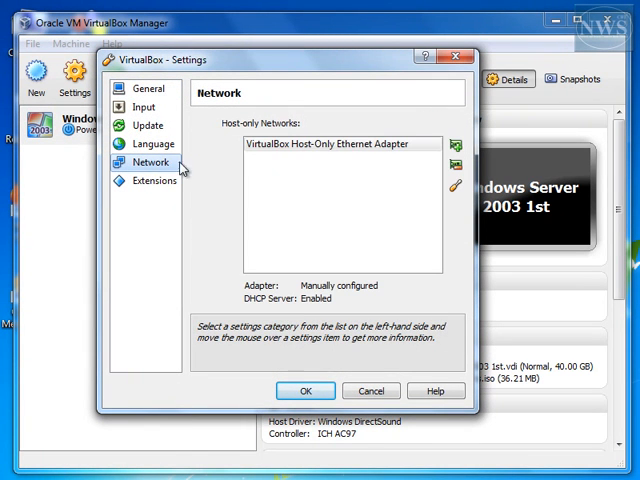
click(286, 152)
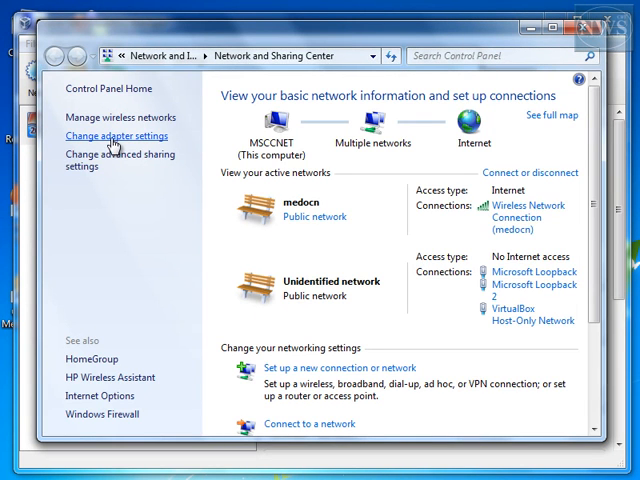
Review the host's Network Connections adapters, then hide the windows to return to VirtualBox.
click(116, 136)
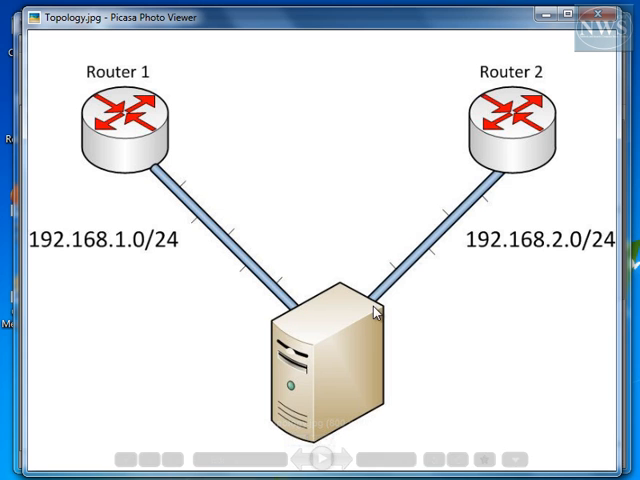
click(545, 15)
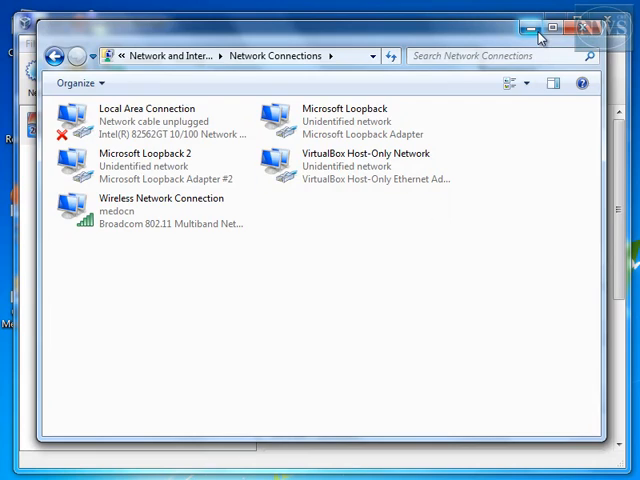
click(530, 28)
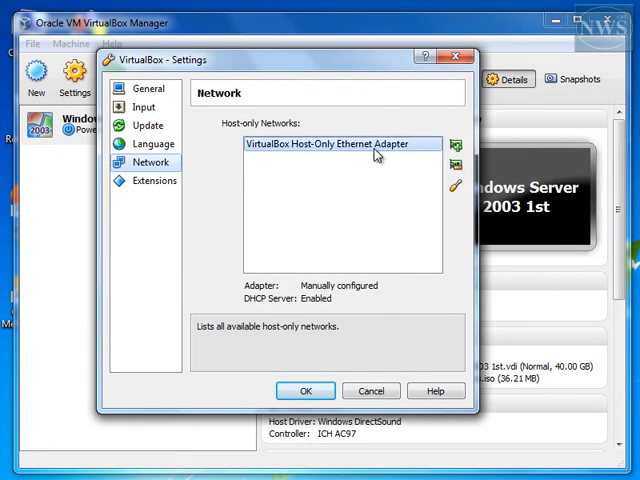
Add a second host-only network, Adapter #2, then reselect the first adapter.
click(457, 148)
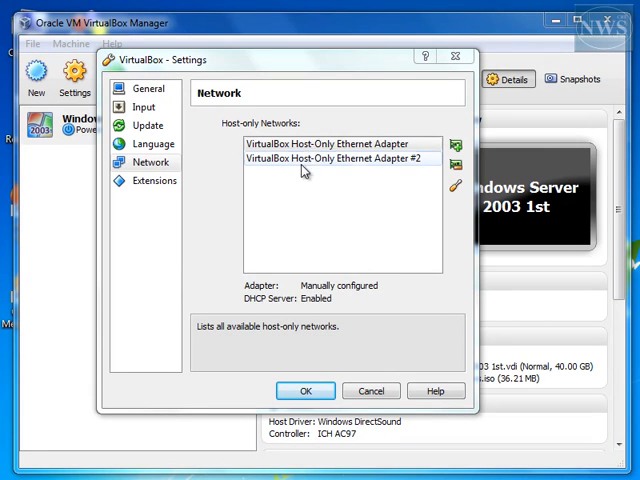
click(410, 160)
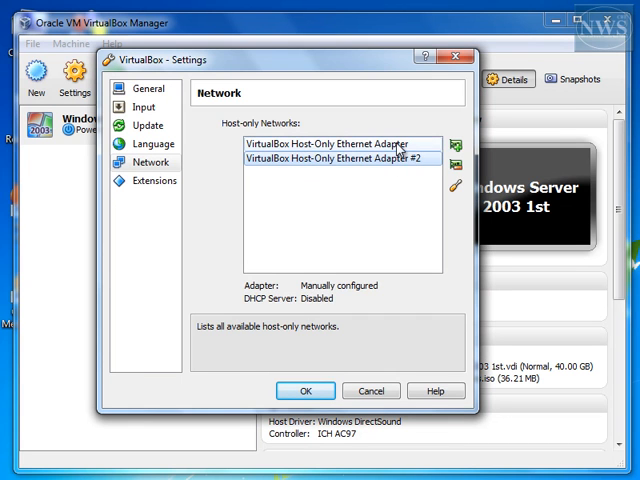
click(396, 147)
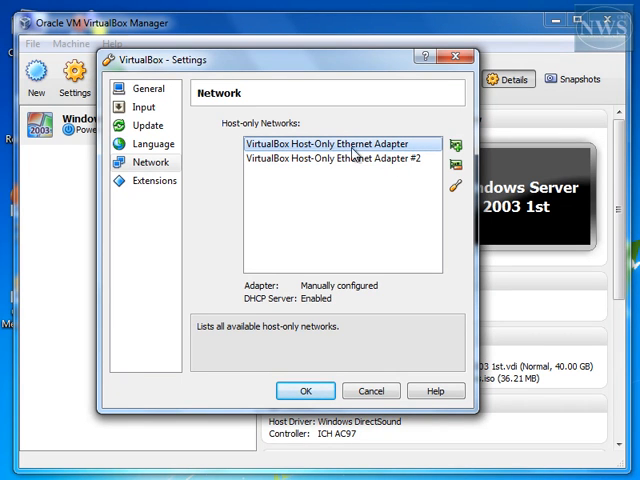
click(457, 190)
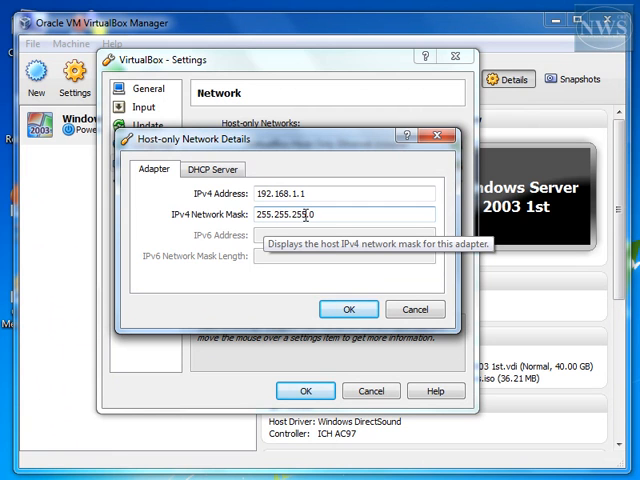
click(212, 169)
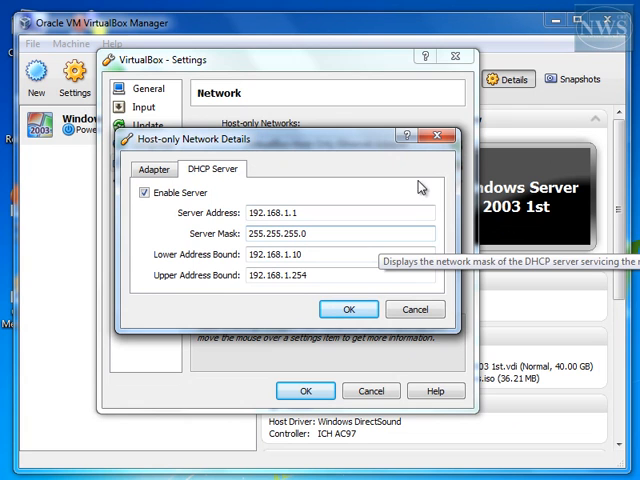
click(415, 309)
In Adapter #2's details, enable the DHCP server.
click(370, 160)
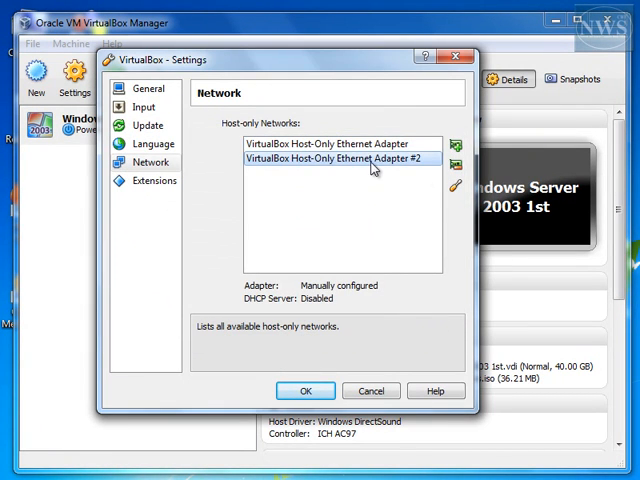
click(457, 189)
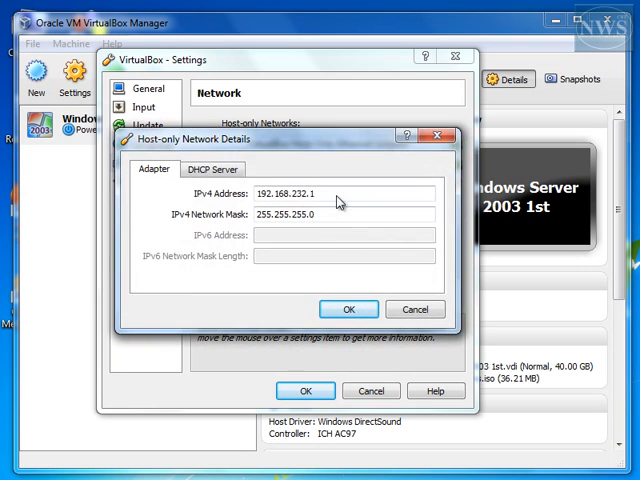
drag(307, 147, 375, 180)
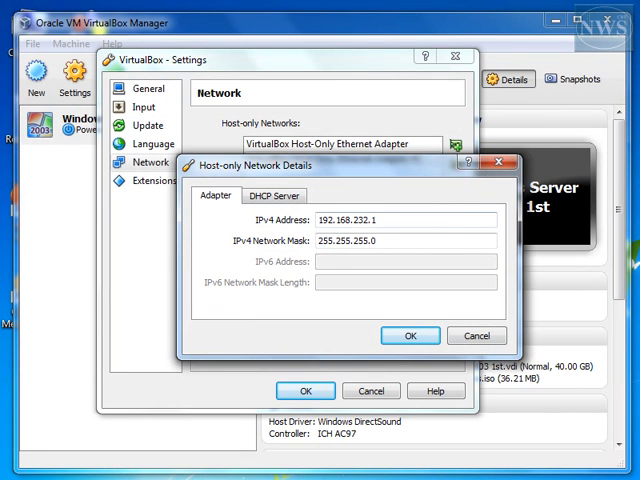
key(alt+Tab)
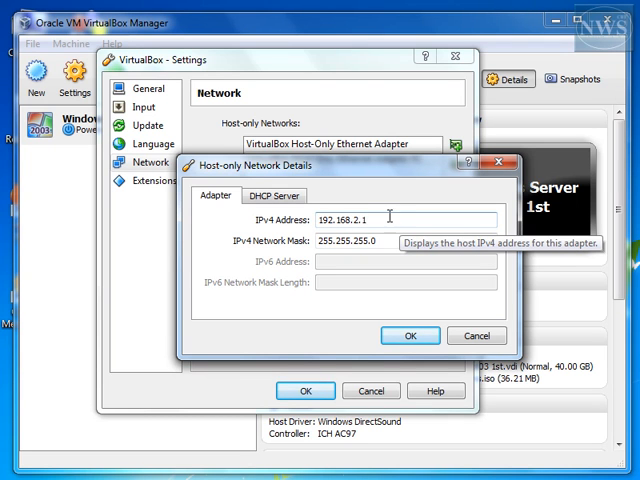
click(274, 196)
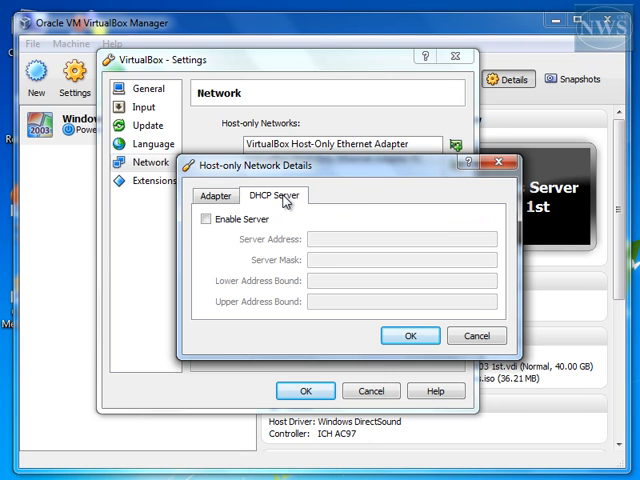
click(206, 219)
Set DHCP server 192.168.2.1, range 192.168.2.2–192.168.2.254, and save the preferences.
click(360, 239)
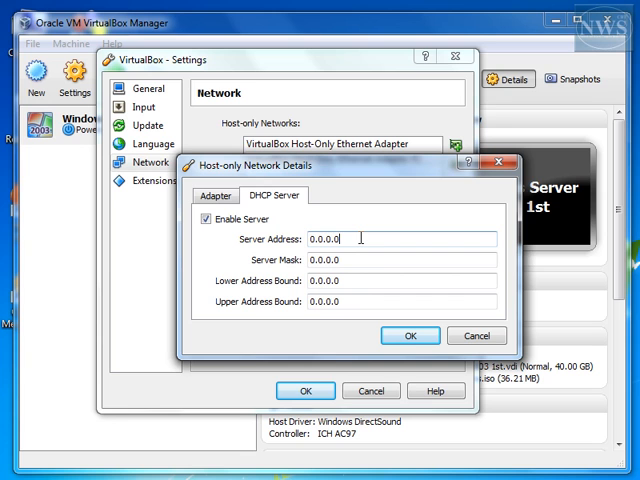
key(BackSpace)
text(192.168.2.1)
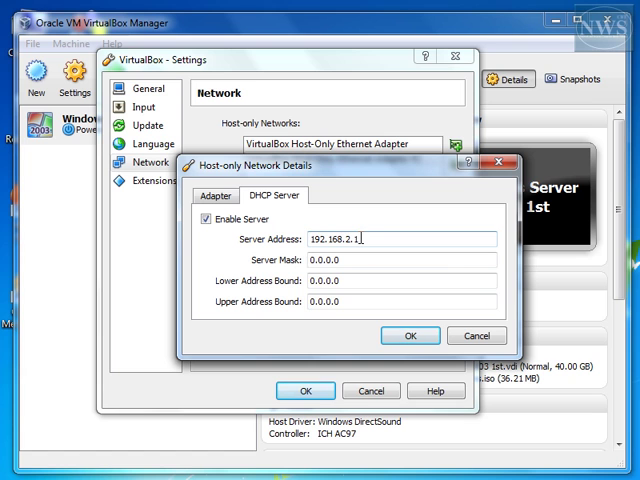
key(Tab)
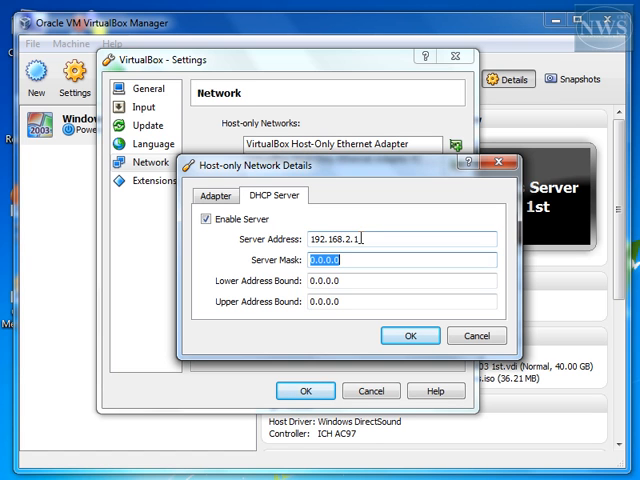
text(255.255.255)
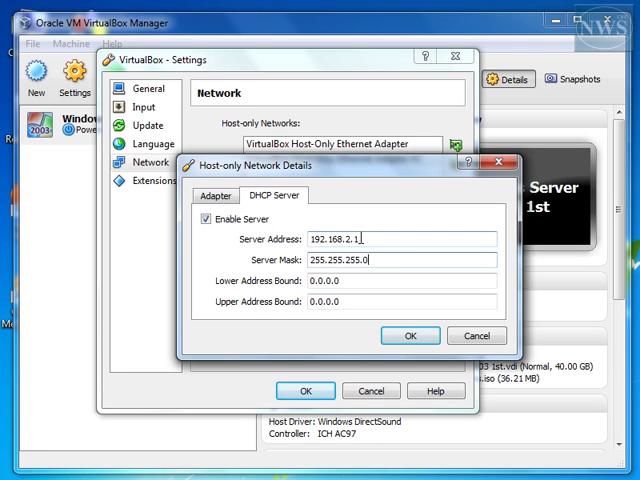
key(Tab)
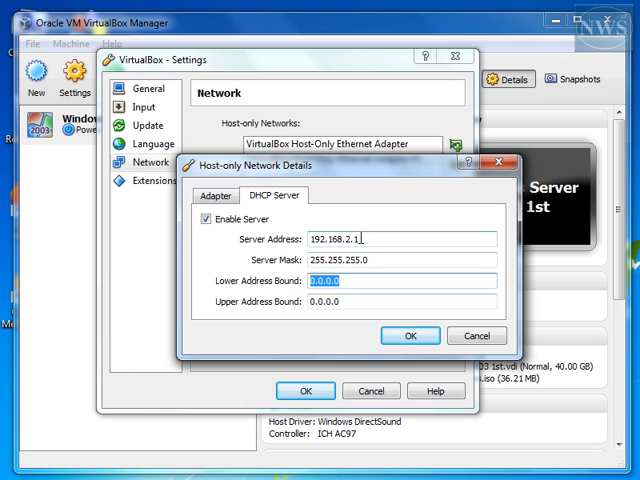
text(192.168.2.2)
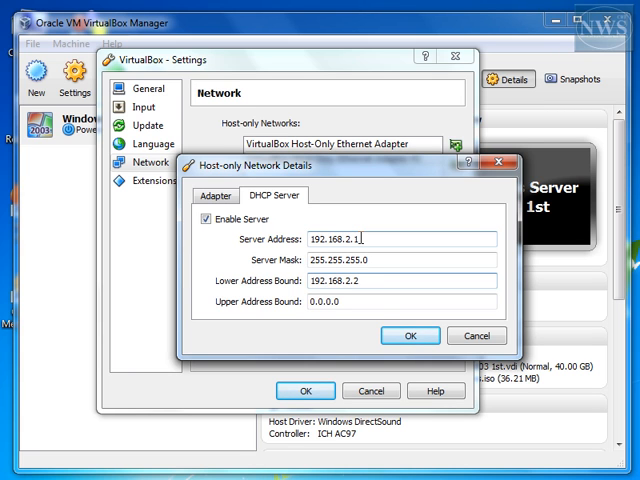
key(Tab)
text(192)
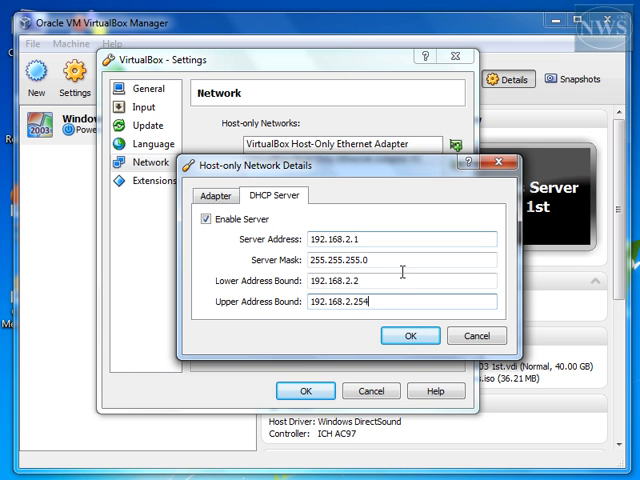
click(410, 336)
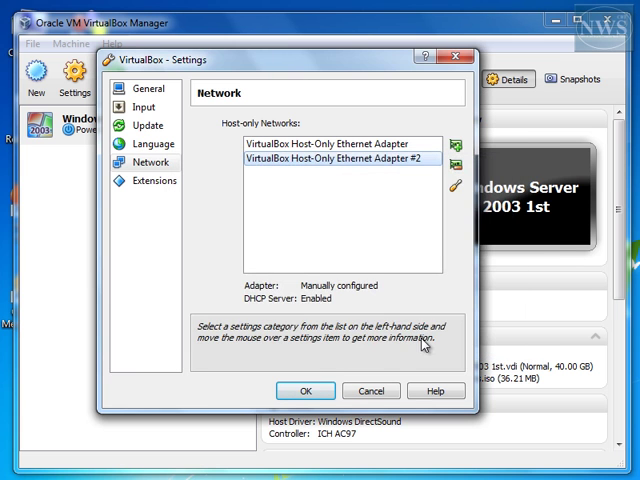
click(308, 391)
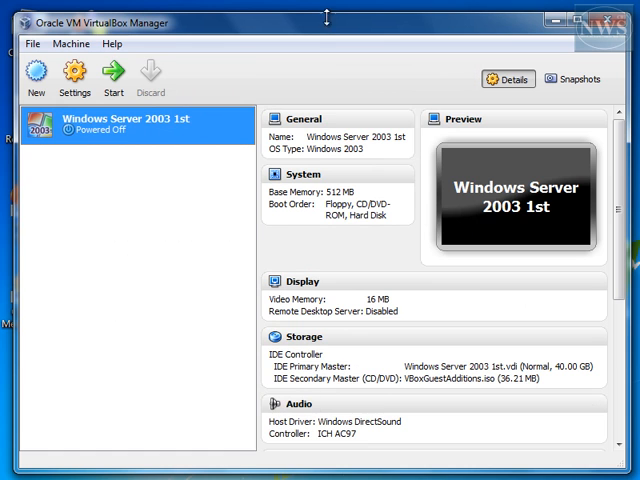
Select VirtualBox Host-Only Network #2 in Network Connections, then relaunch VirtualBox Manager.
drag(327, 24, 330, 27)
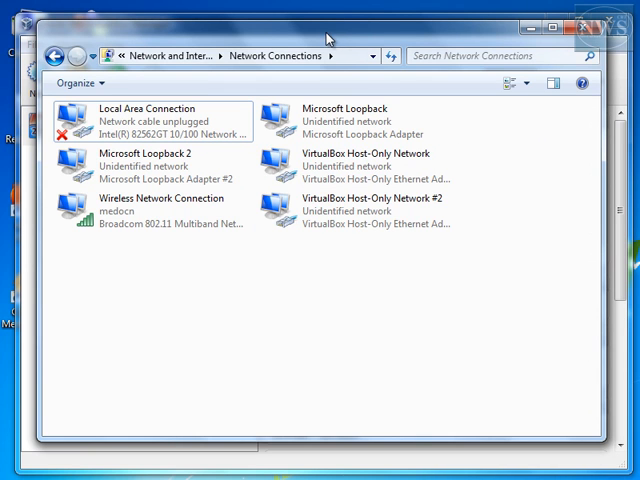
drag(328, 38, 328, 42)
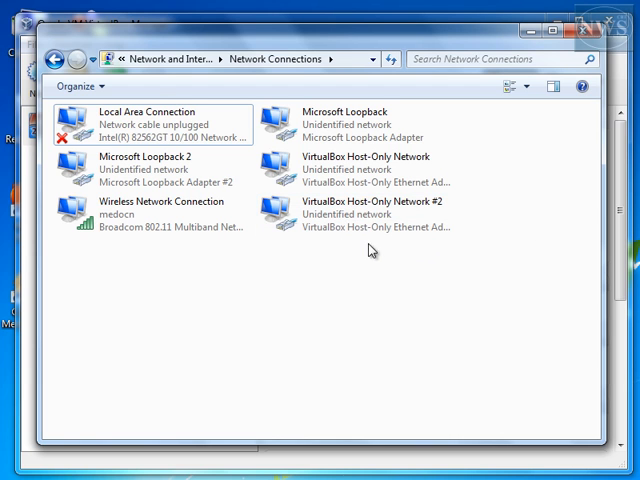
drag(428, 265, 305, 222)
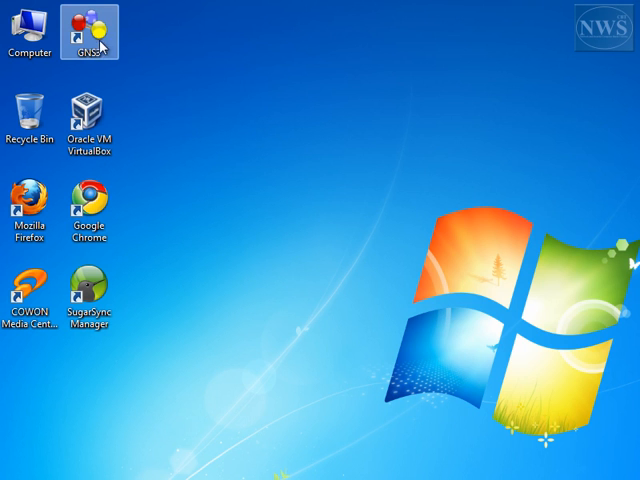
double_click(89, 112)
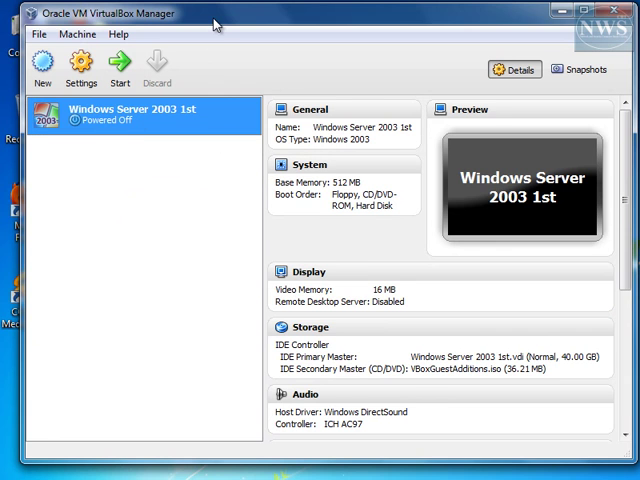
Open the Windows Server 2003 1st VM's settings at the Network page.
drag(215, 20, 208, 25)
click(70, 37)
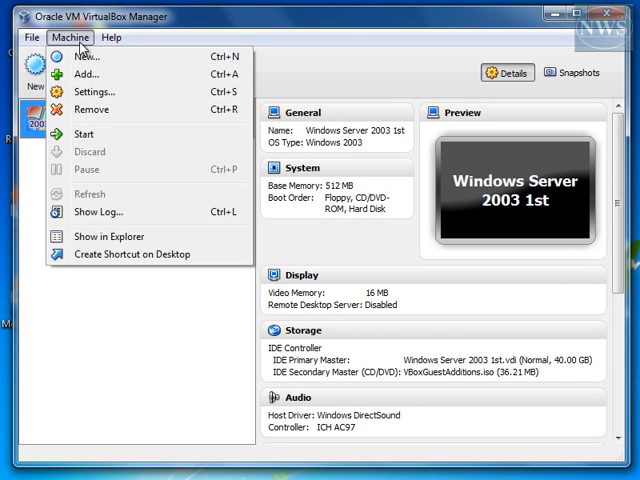
click(93, 91)
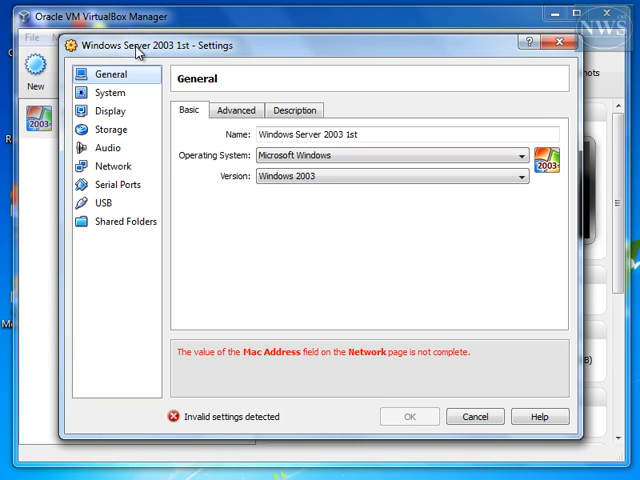
drag(138, 52, 147, 50)
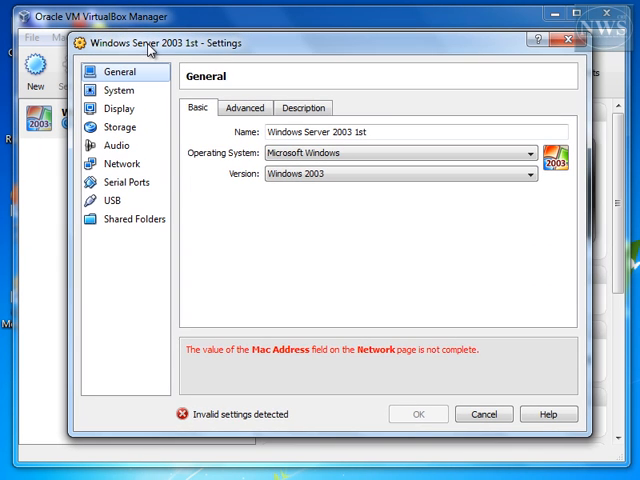
click(122, 163)
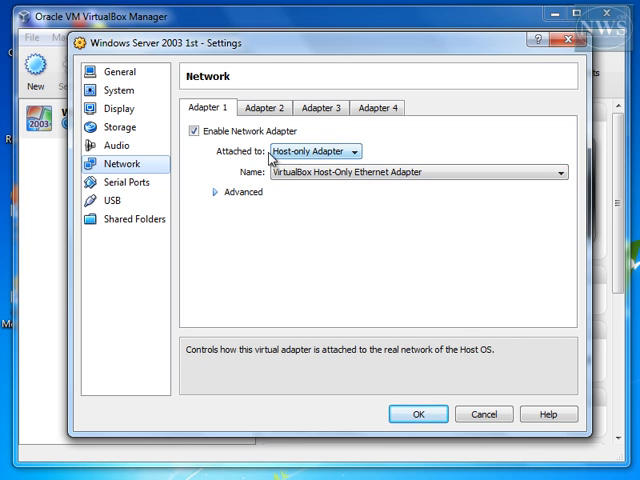
Keep Adapter 1 attached to the Host-only Adapter network.
click(352, 151)
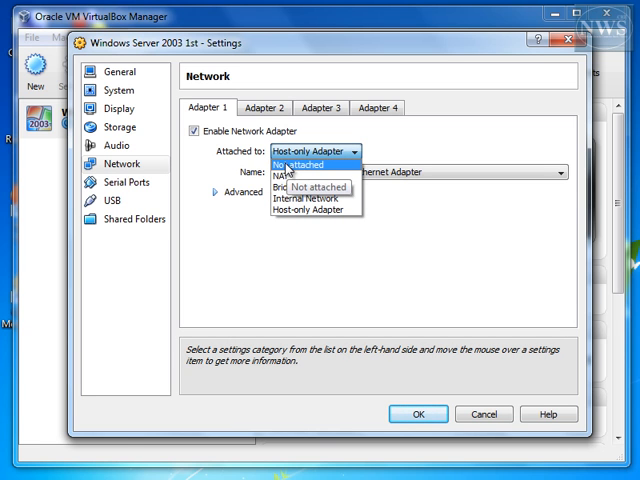
click(310, 210)
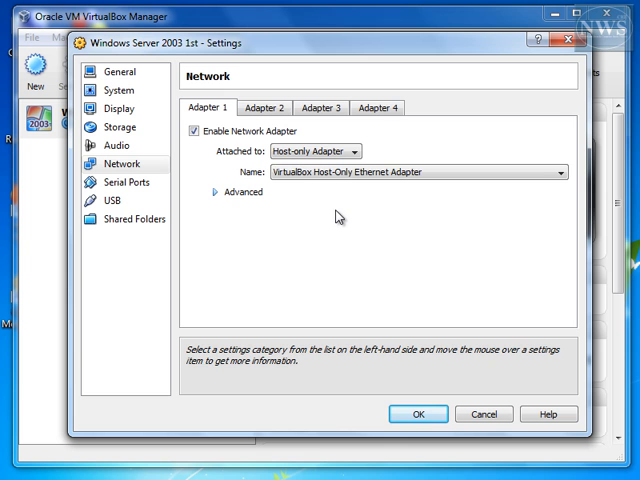
click(264, 108)
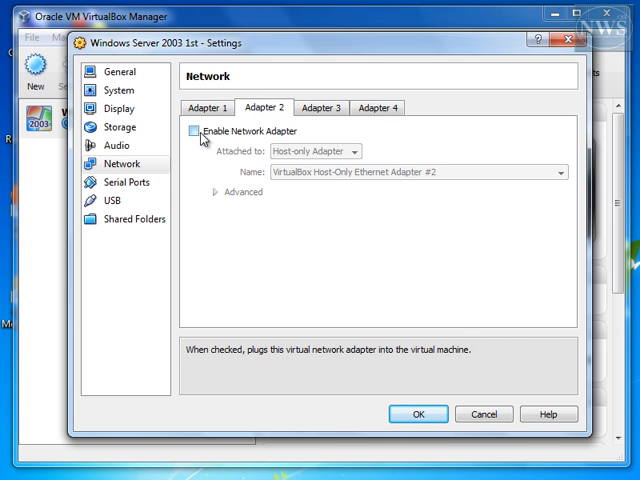
Enable Adapter 2 on VirtualBox Host-Only Ethernet Adapter #2 and save the VM settings.
click(194, 131)
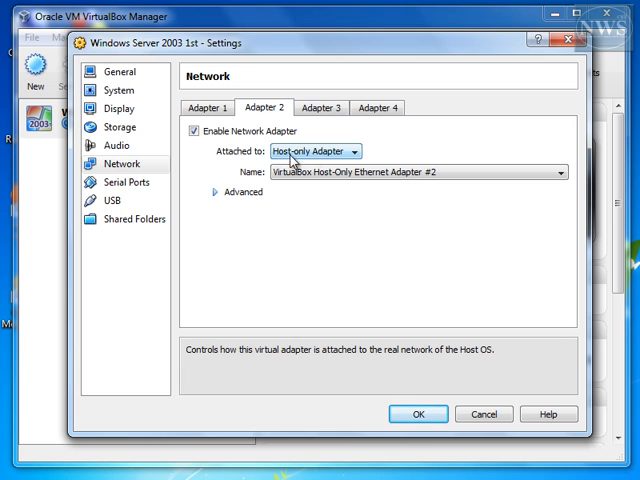
click(320, 172)
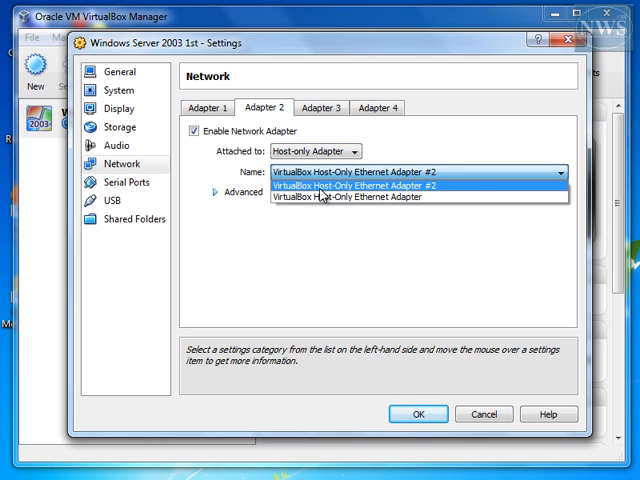
click(438, 185)
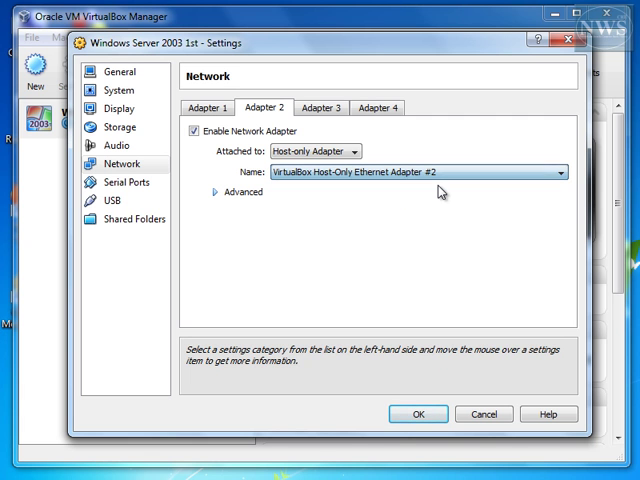
click(418, 414)
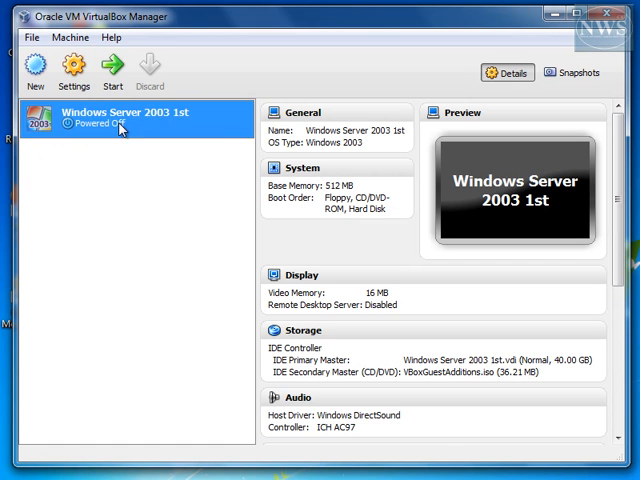
Start the Windows Server 2003 1st VM and minimize its window.
click(122, 75)
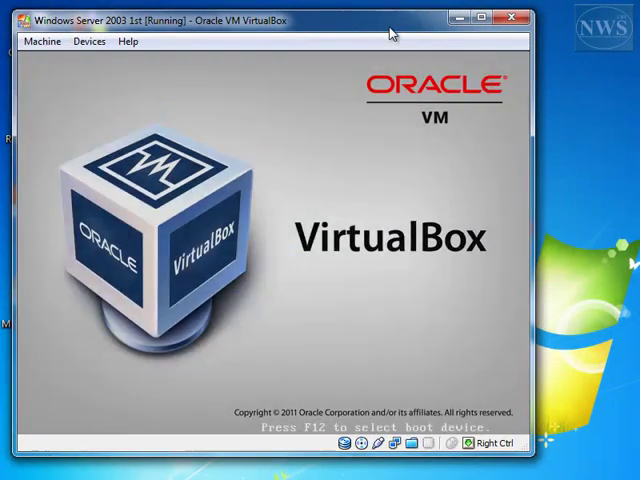
mouse_move(396, 20)
mouse_down()
mouse_move(415, 27)
mouse_move(399, 37)
mouse_up()
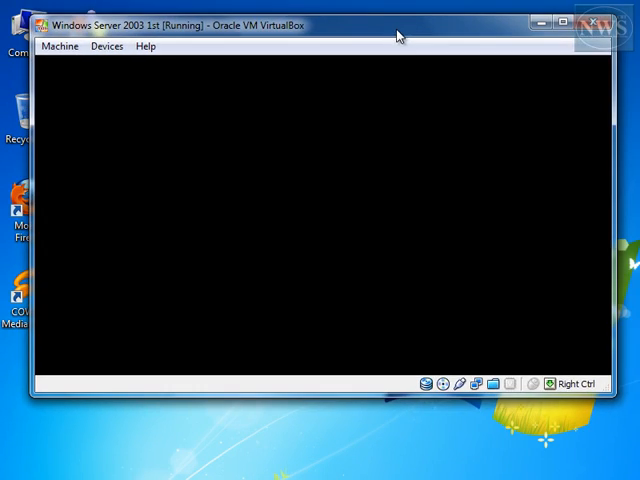
click(546, 26)
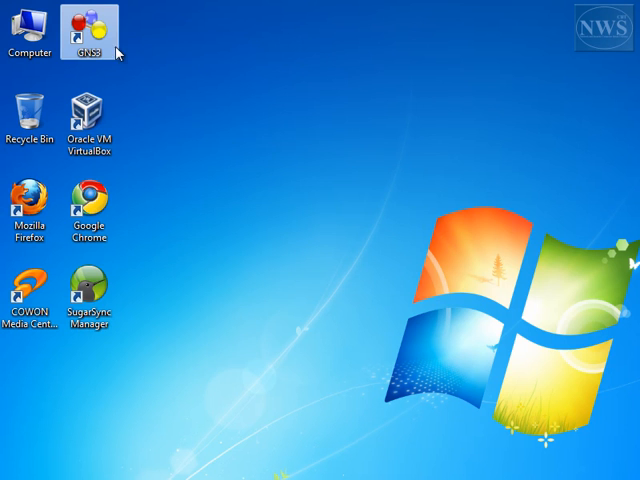
Run GNS3 as administrator from its desktop shortcut.
right_click(88, 35)
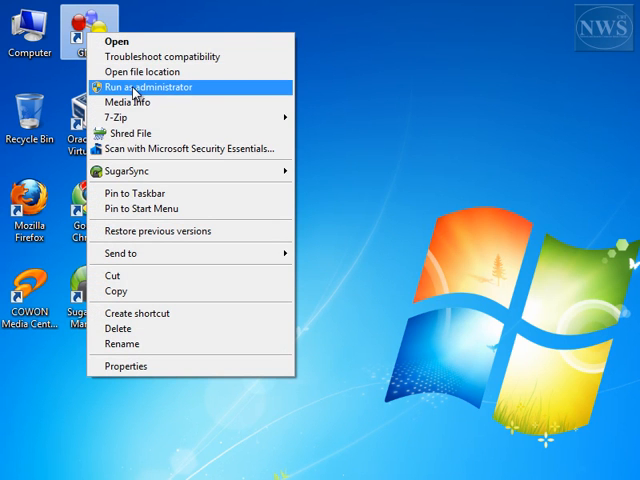
click(165, 90)
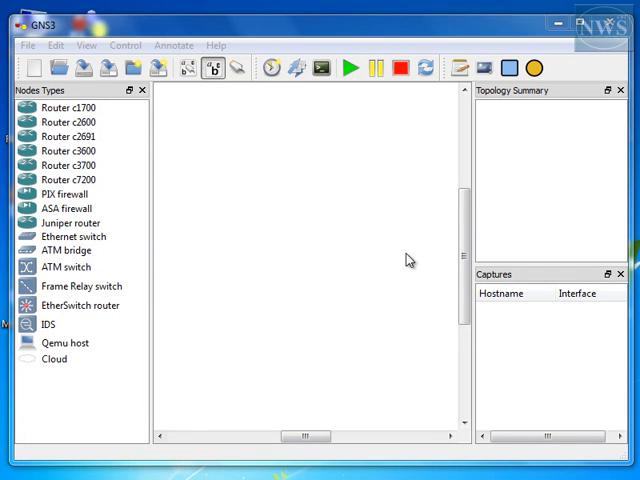
Glance at the reference topology picture and return to GNS3.
drag(270, 30, 270, 24)
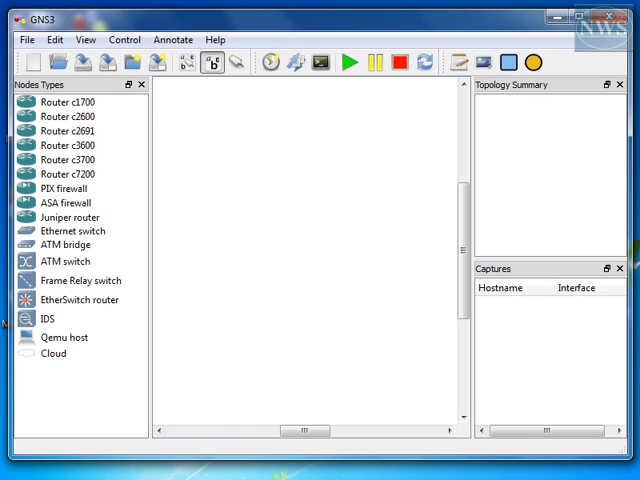
key(alt+Tab)
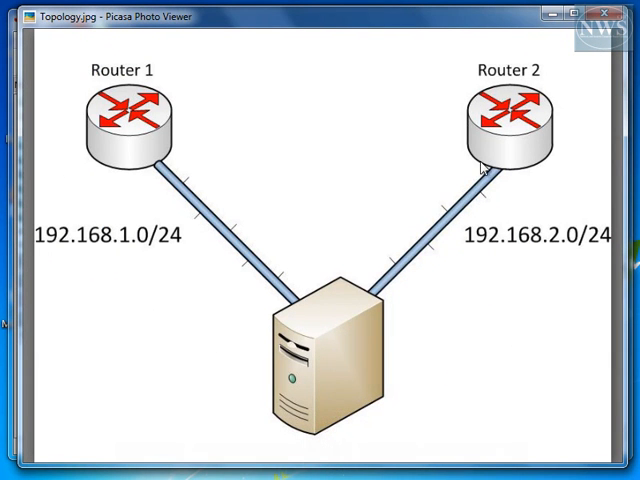
click(553, 15)
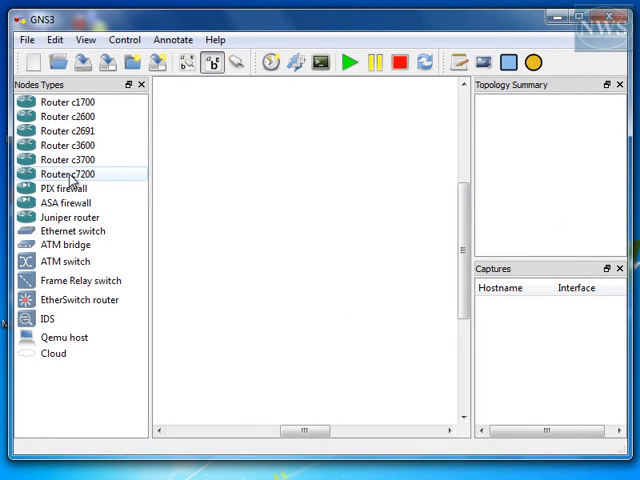
Place two c7200 routers, R1 and R2, side by side on the canvas.
drag(68, 176, 213, 178)
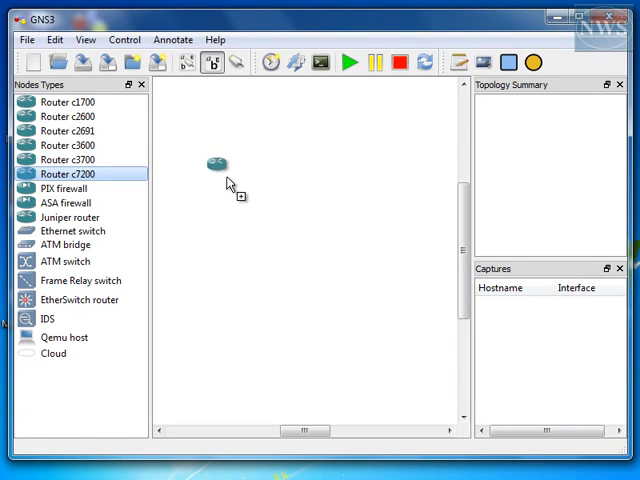
drag(213, 178, 228, 178)
drag(100, 175, 330, 178)
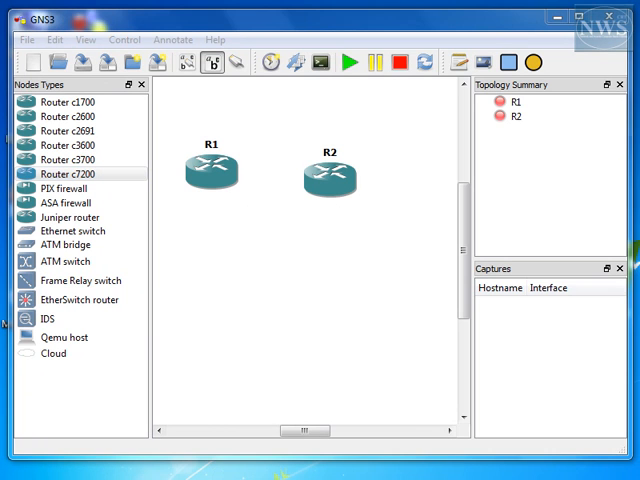
drag(339, 178, 371, 178)
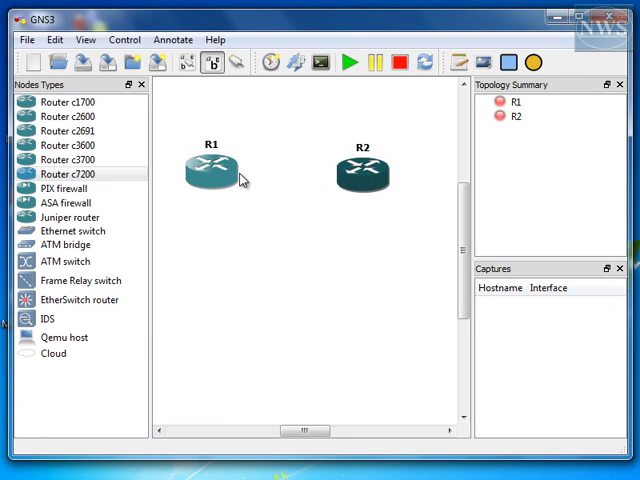
drag(222, 175, 228, 178)
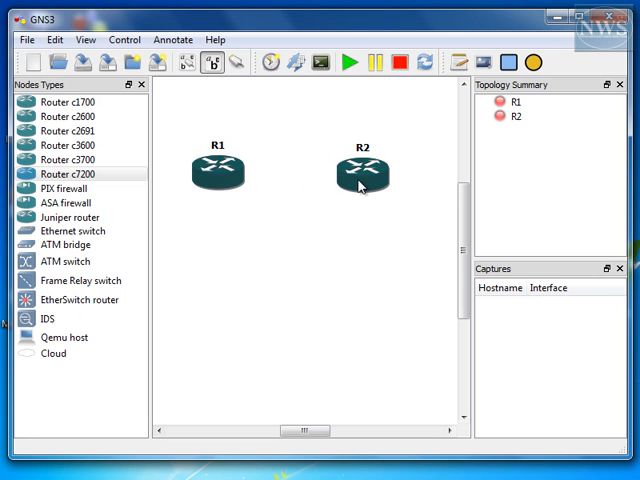
drag(362, 180, 365, 178)
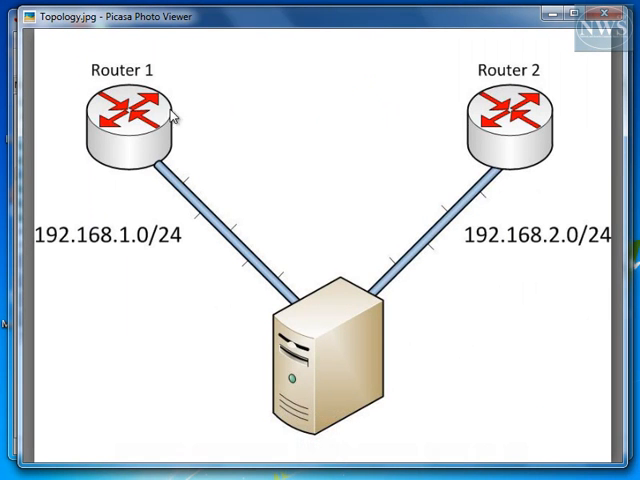
Rename router R1 to Router1 via Change the hostname.
click(553, 14)
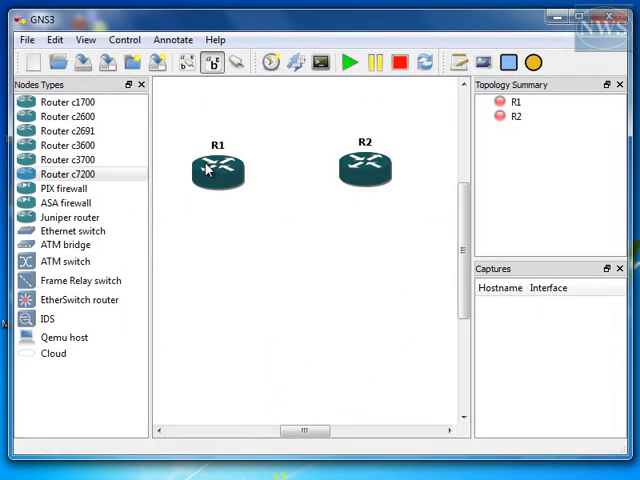
right_click(218, 170)
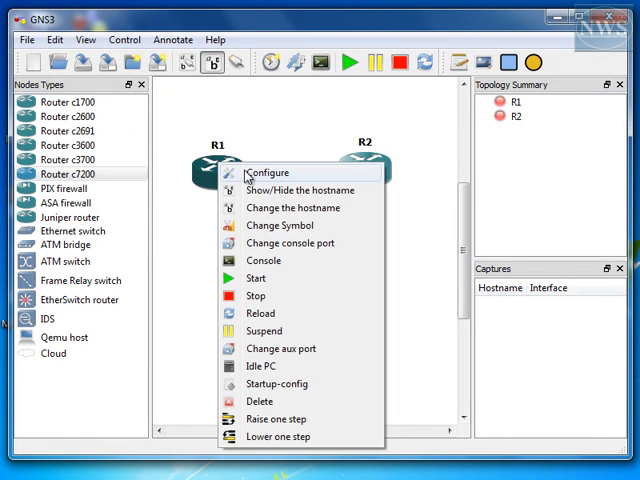
click(330, 210)
text(Router 1)
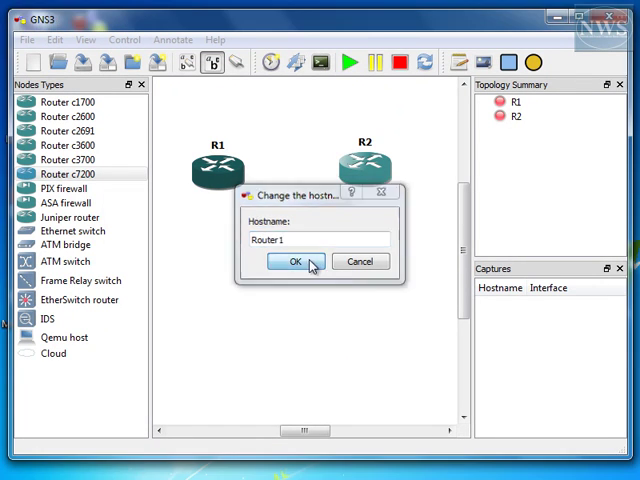
click(296, 261)
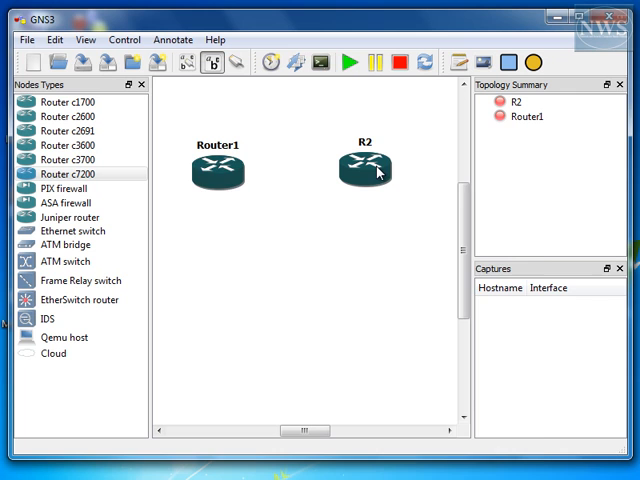
Rename router R2 to Router2 and nudge Router1 slightly right.
right_click(378, 172)
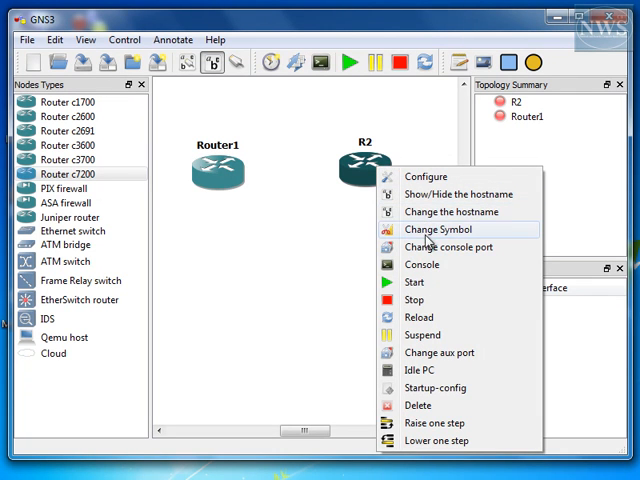
click(436, 213)
text(Router2)
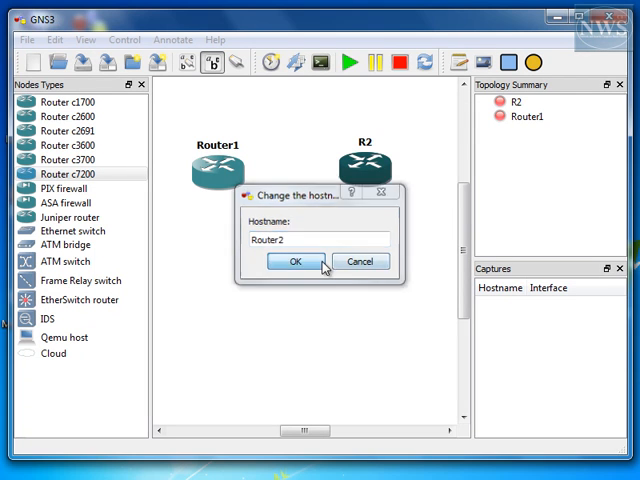
click(296, 261)
drag(232, 178, 238, 178)
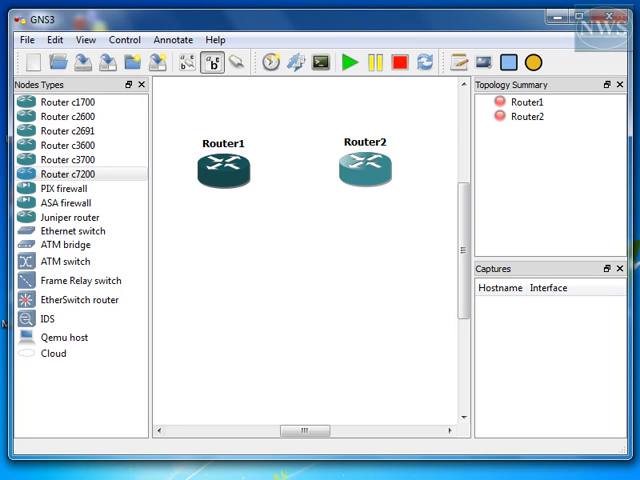
Log on to the Windows Server 2003 VM as Administrator and close Manage Your Server.
key(alt+Tab)
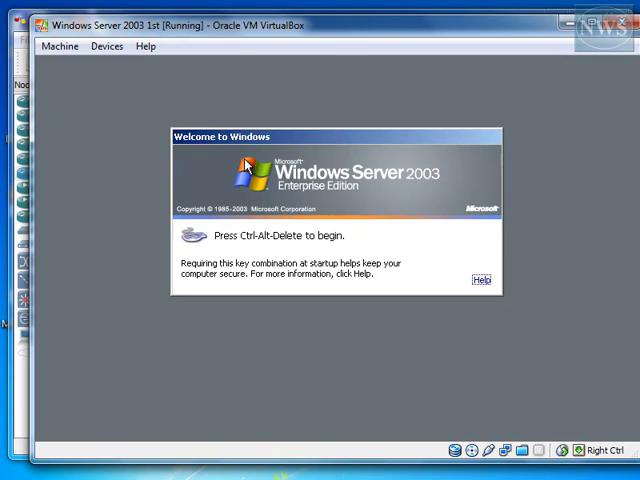
click(59, 46)
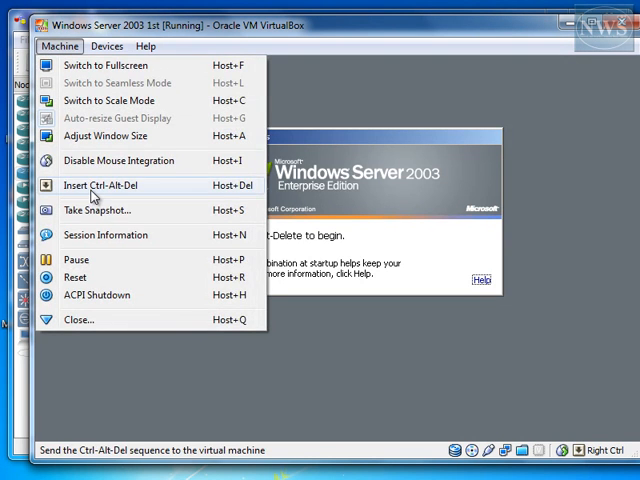
click(92, 185)
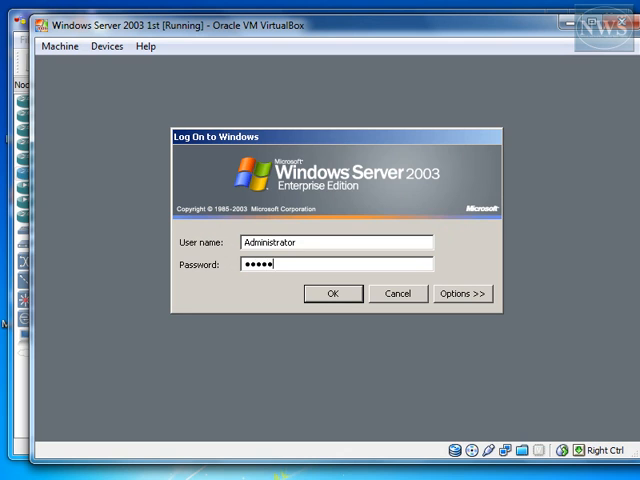
click(333, 293)
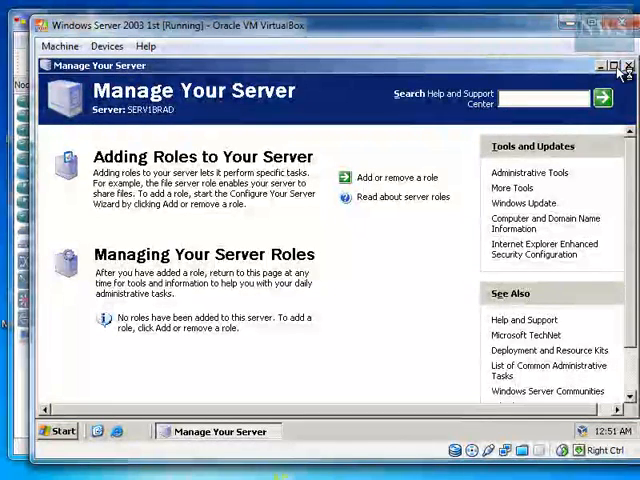
click(628, 68)
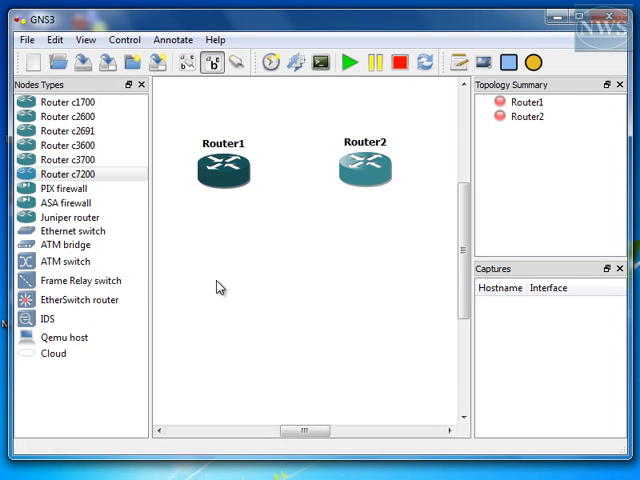
Place cloud C1 on the canvas and bring up its node configuration.
click(53, 353)
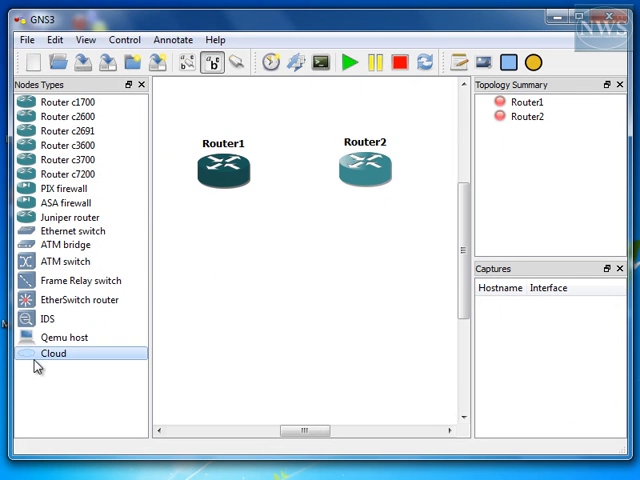
drag(53, 353, 233, 328)
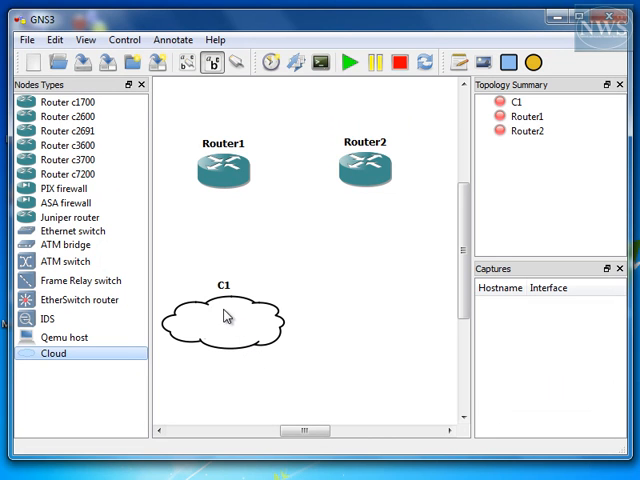
click(205, 335)
right_click(233, 320)
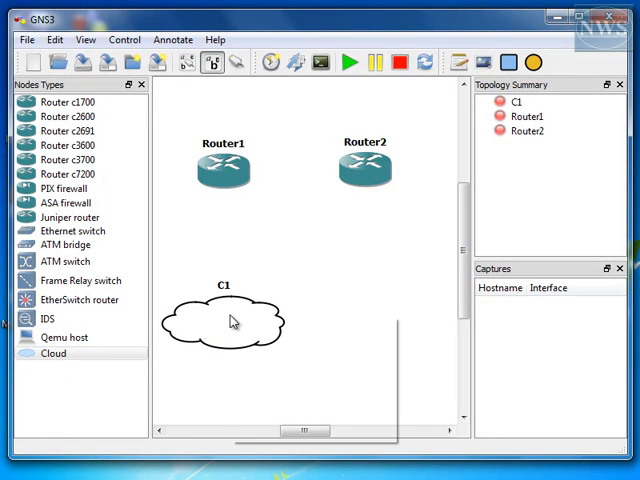
click(268, 327)
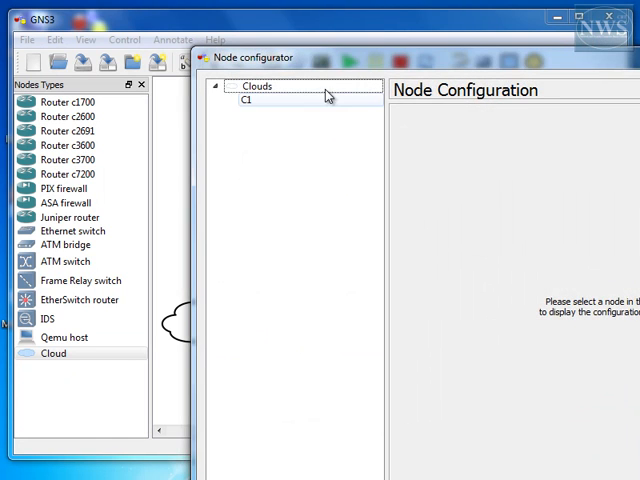
drag(352, 68, 200, 34)
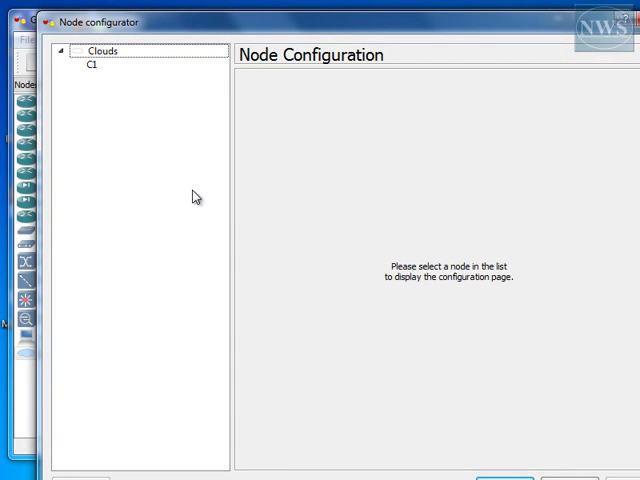
drag(635, 478, 580, 437)
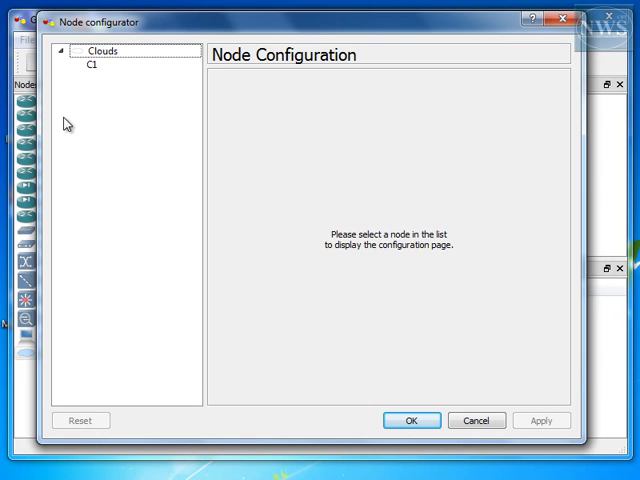
click(92, 65)
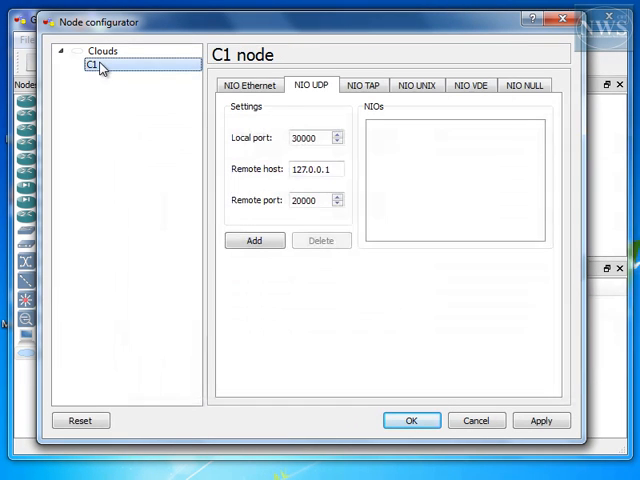
Bind C1's NIO Ethernet to the VirtualBox Host-Only Network adapter and confirm.
click(250, 88)
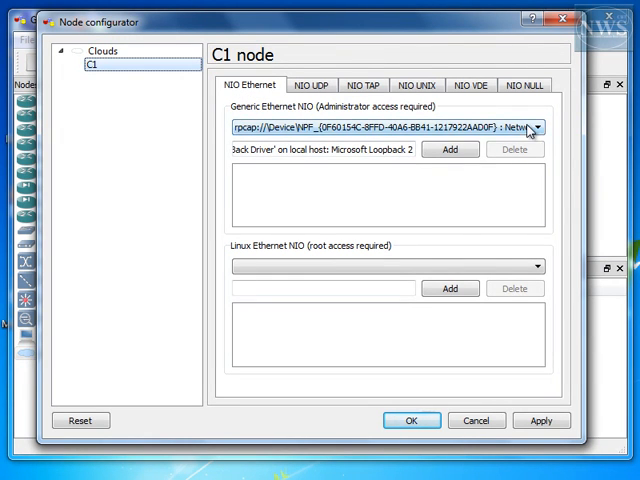
click(537, 127)
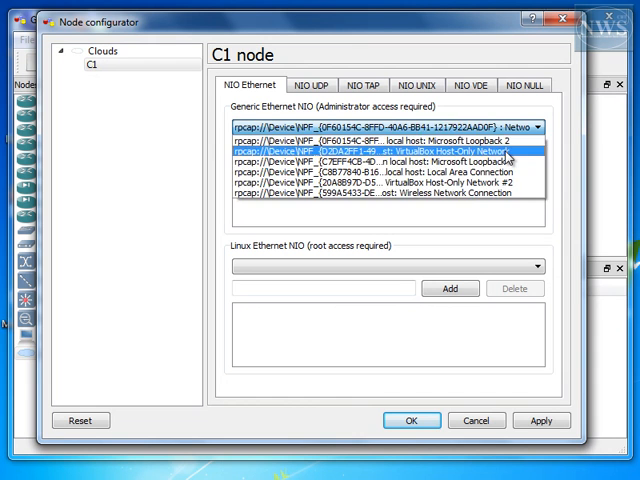
click(508, 152)
click(452, 149)
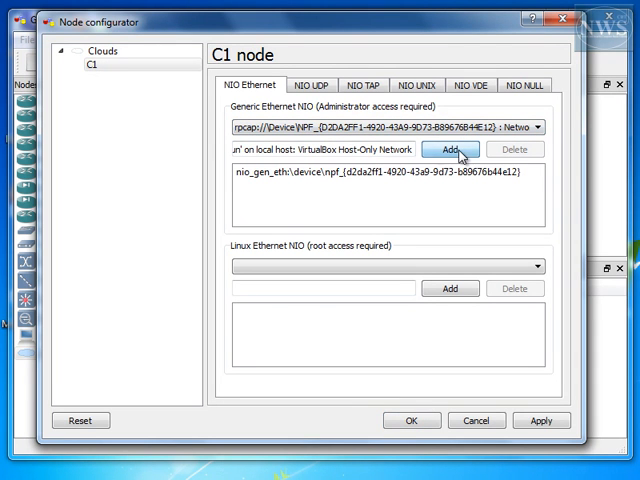
click(411, 420)
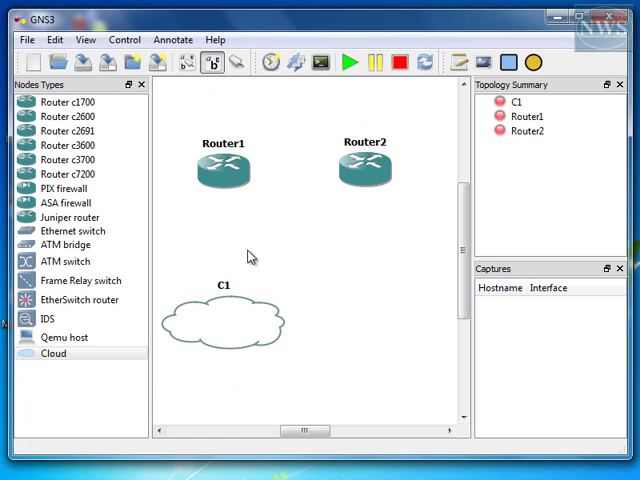
Place a second cloud C2 right of C1 and bring up its node configuration.
click(55, 353)
mouse_move(55, 353)
mouse_down()
mouse_move(361, 320)
mouse_move(379, 341)
mouse_up()
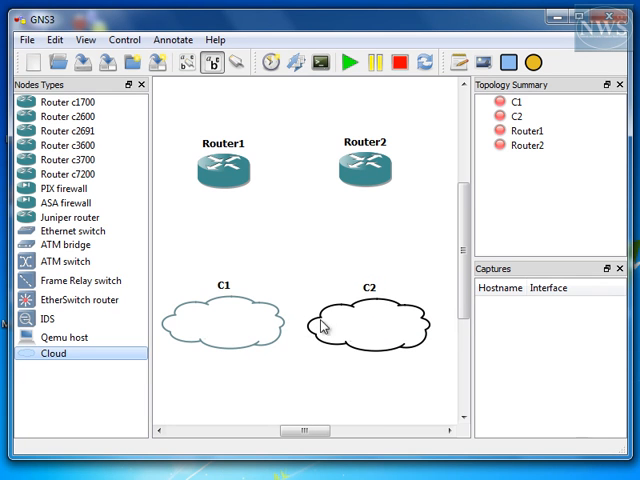
right_click(393, 320)
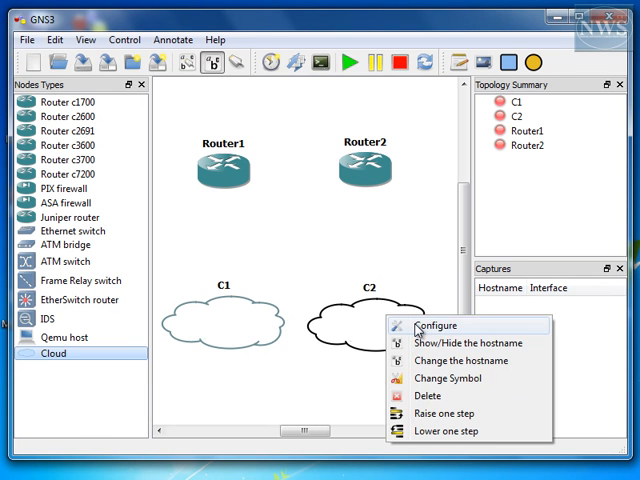
click(418, 328)
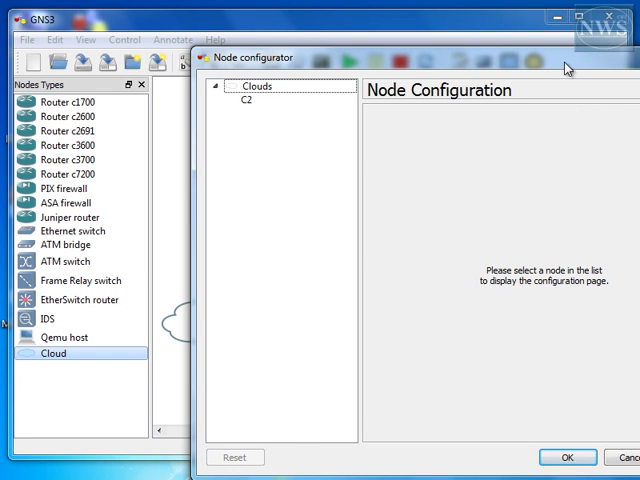
drag(567, 63, 437, 47)
click(117, 80)
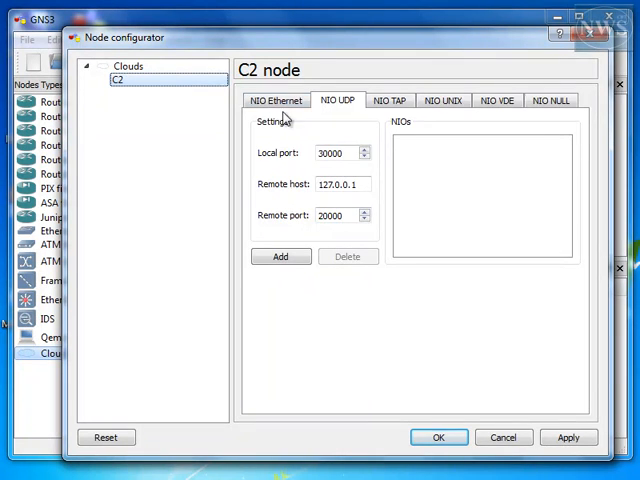
Bind C2's NIO Ethernet to the VirtualBox Host-Only Network #2 adapter and confirm.
click(268, 105)
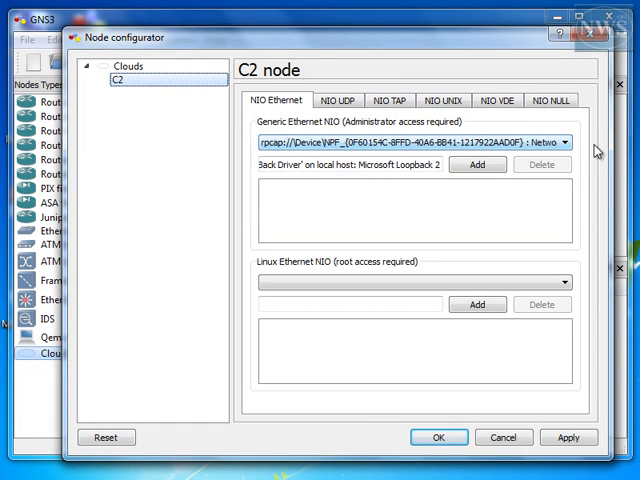
click(562, 142)
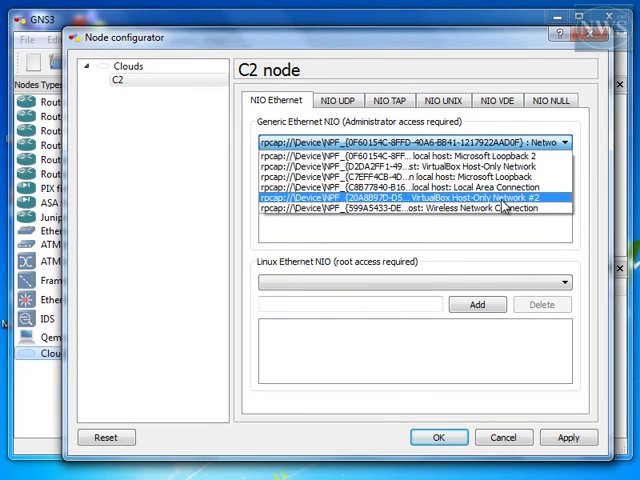
click(500, 198)
click(478, 165)
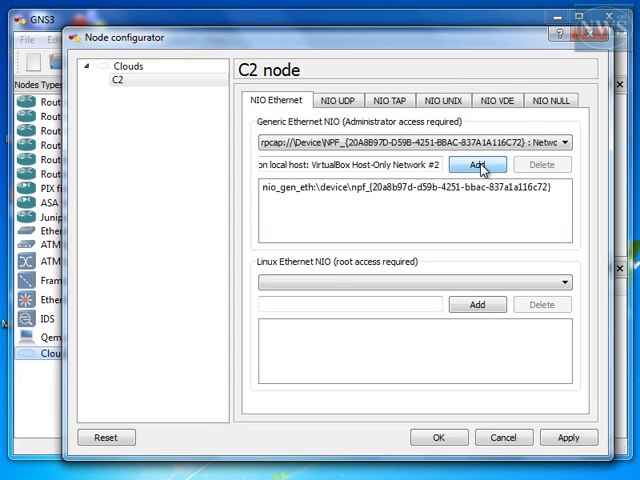
click(438, 437)
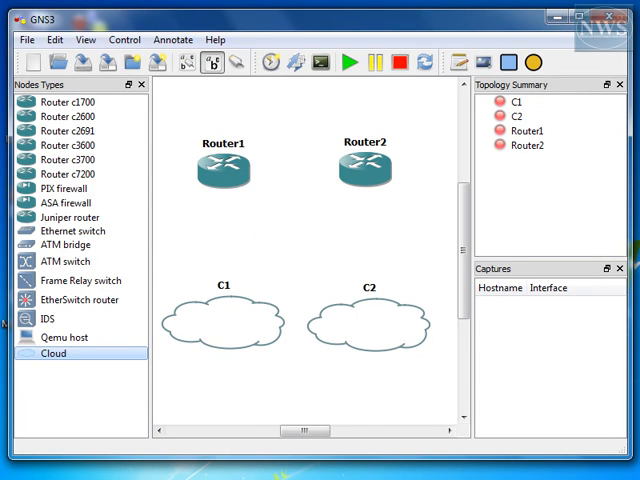
key(alt+Tab)
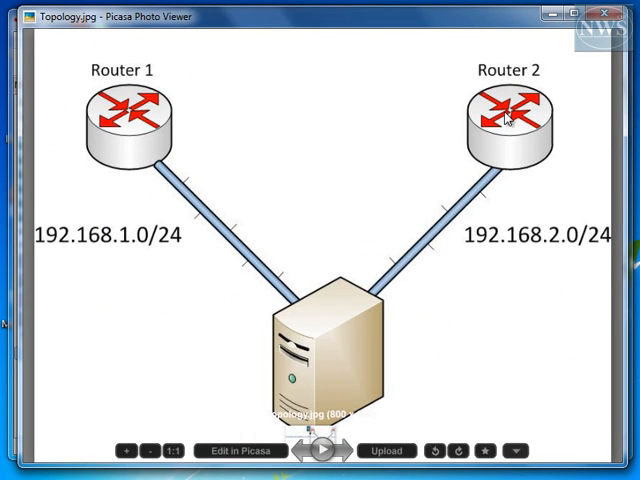
mouse_move(343, 420)
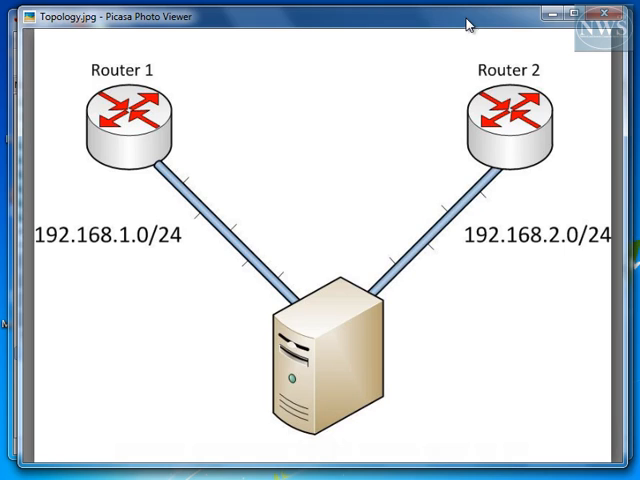
click(560, 18)
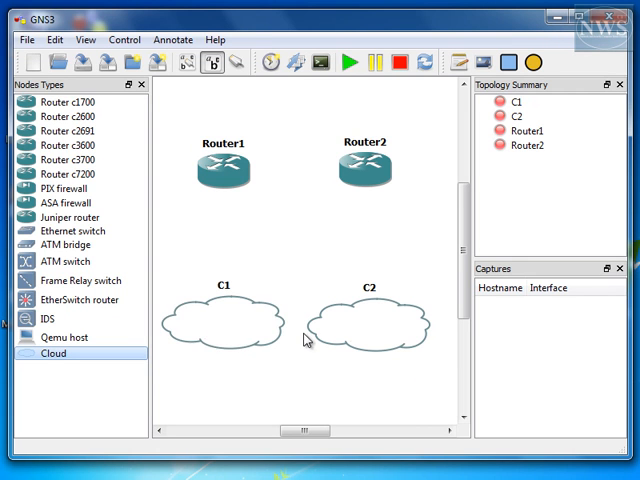
drag(441, 373, 162, 276)
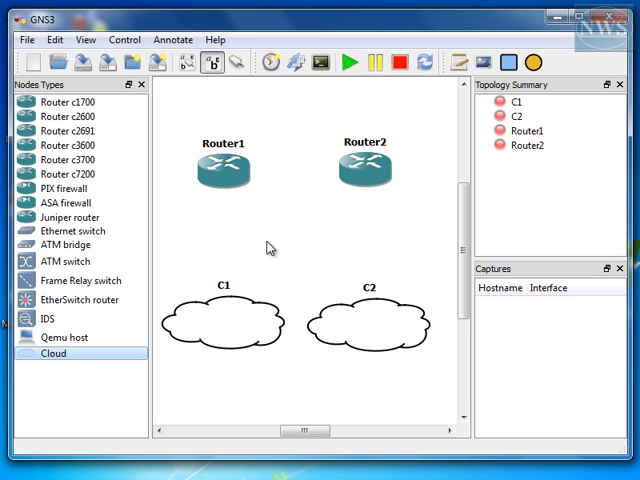
Add an Ethernet link from cloud C1 to Router1.
click(238, 63)
click(283, 169)
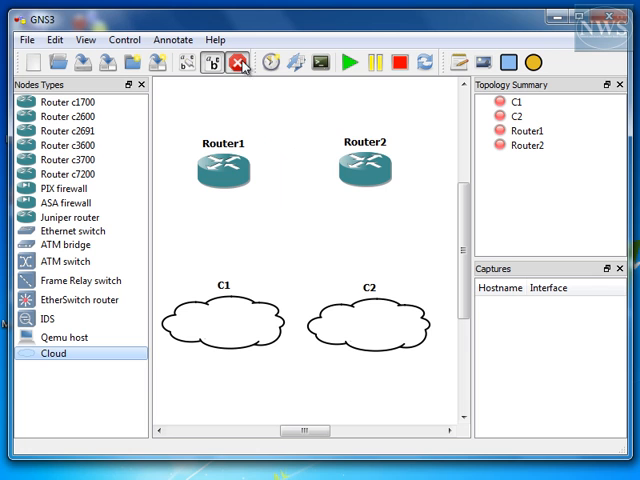
click(223, 313)
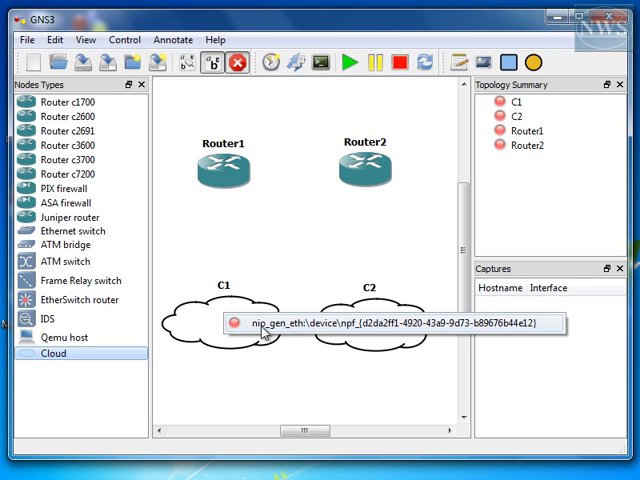
click(293, 328)
click(222, 170)
click(250, 185)
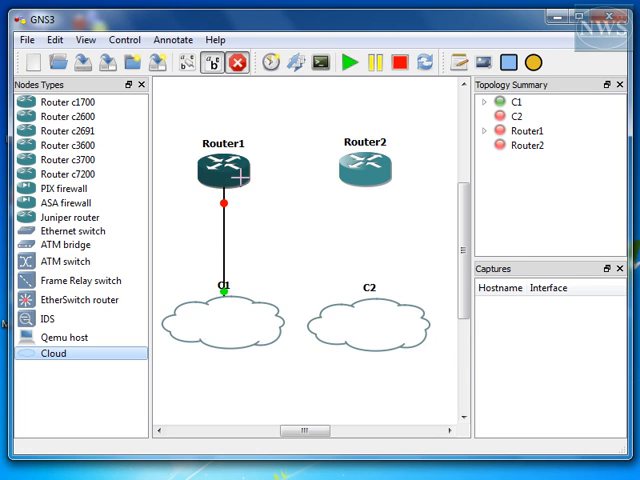
Link cloud C2 to Router2, leave link mode and switch to the Windows Server VM.
click(379, 325)
click(440, 330)
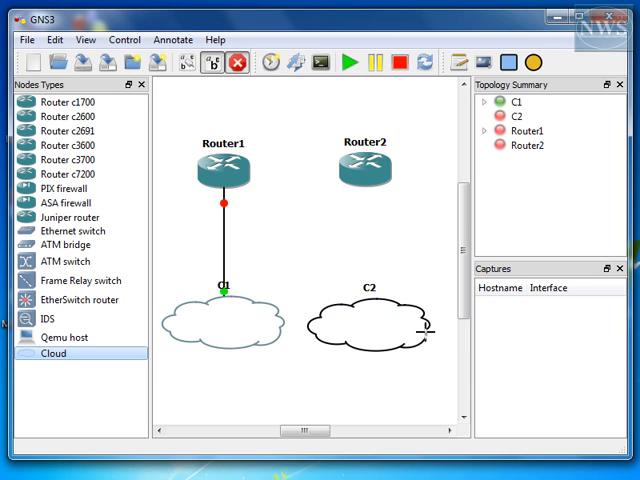
click(365, 165)
click(390, 180)
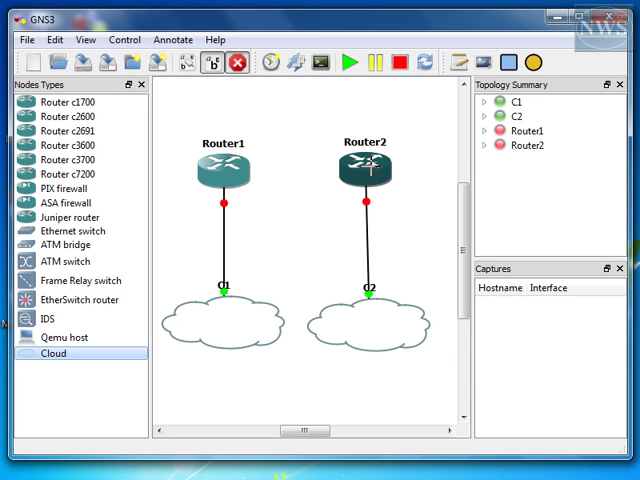
click(238, 64)
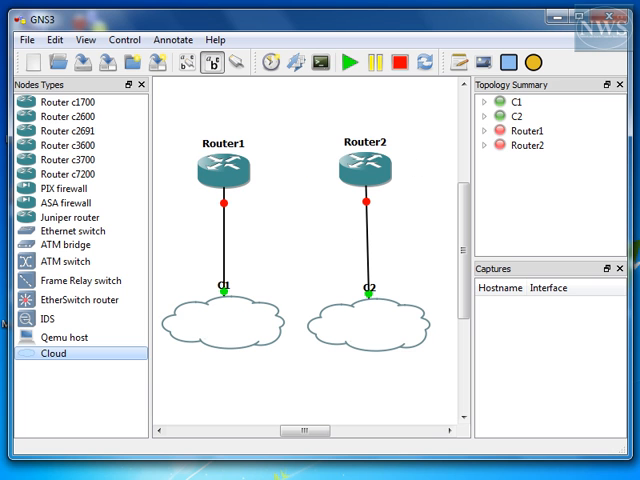
key(alt+Tab)
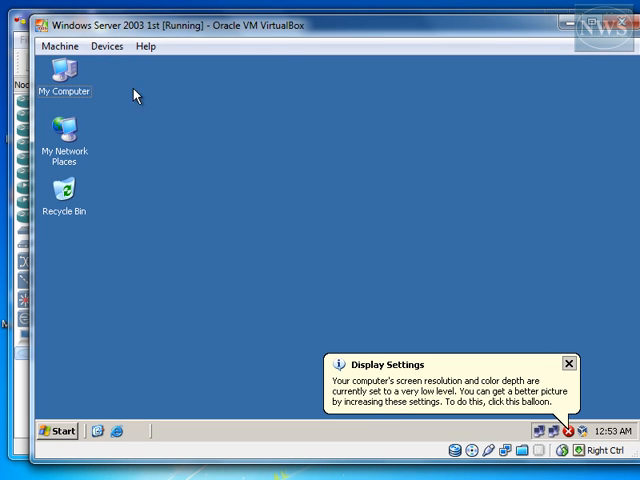
Dismiss the Display Settings balloon and show the guest's Local Area Connection Status.
click(569, 363)
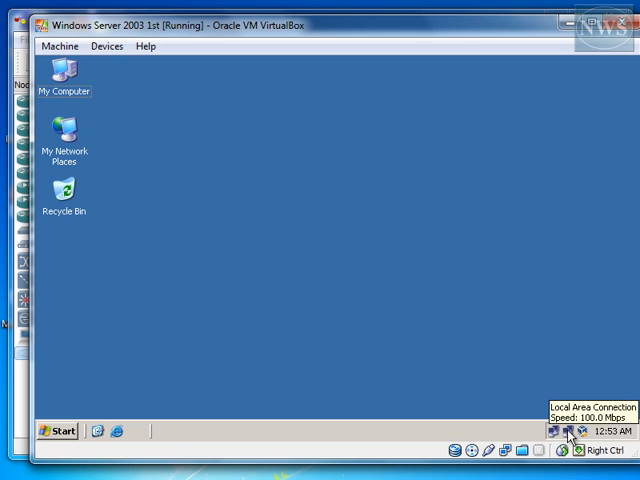
double_click(570, 432)
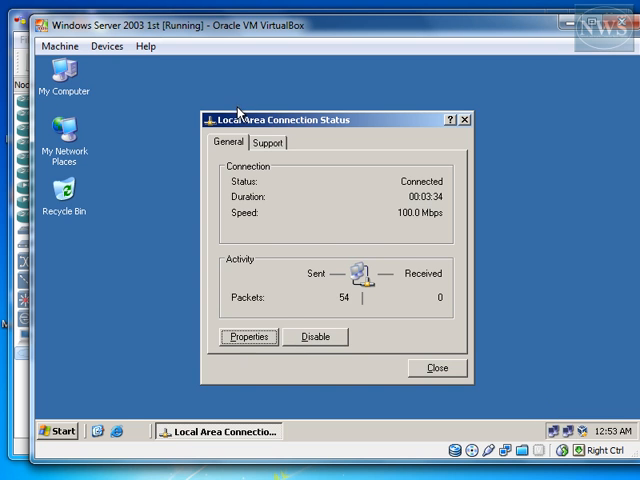